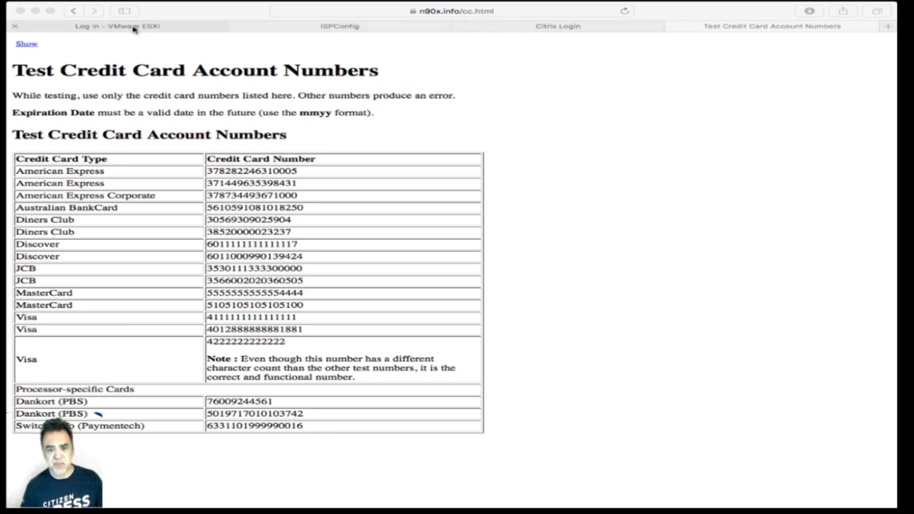
Step: Log on to the Citrix ADC web GUI as administrator
click(571, 29)
click(421, 249)
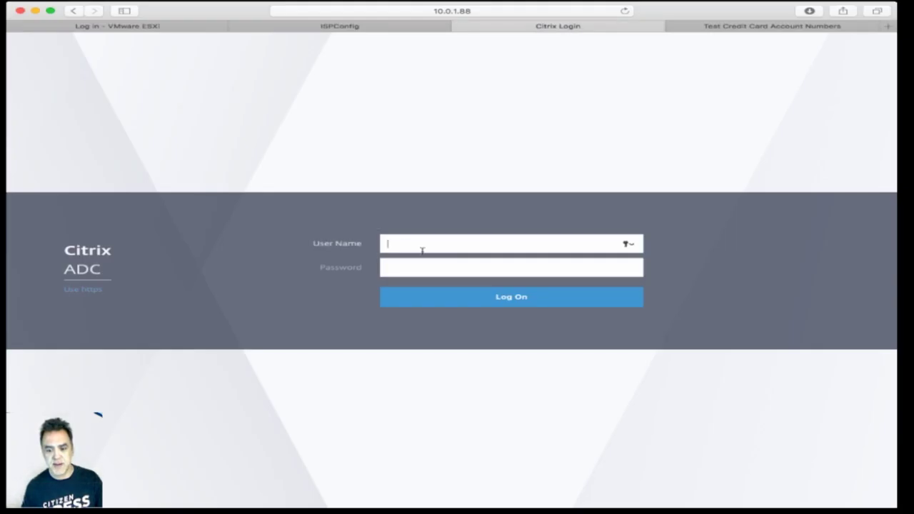
click(500, 300)
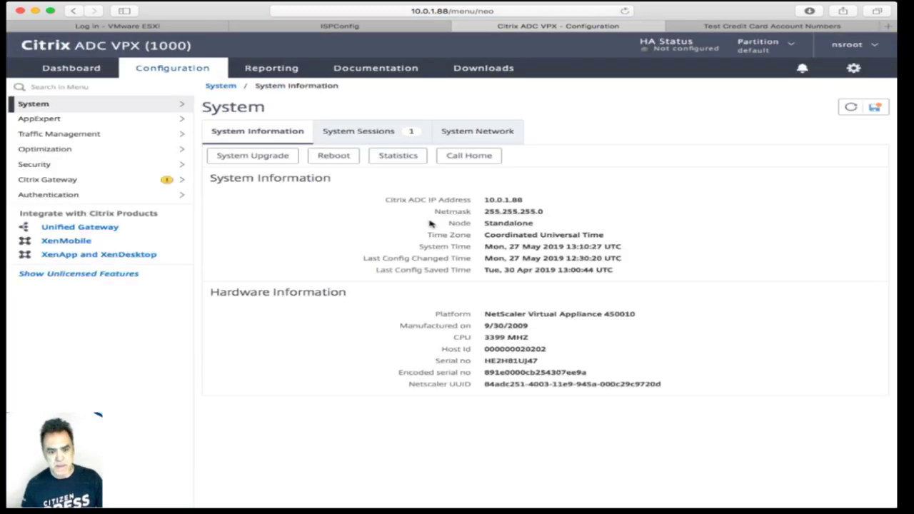
Step: Enable the Citrix Web App Firewall feature under Security
click(62, 165)
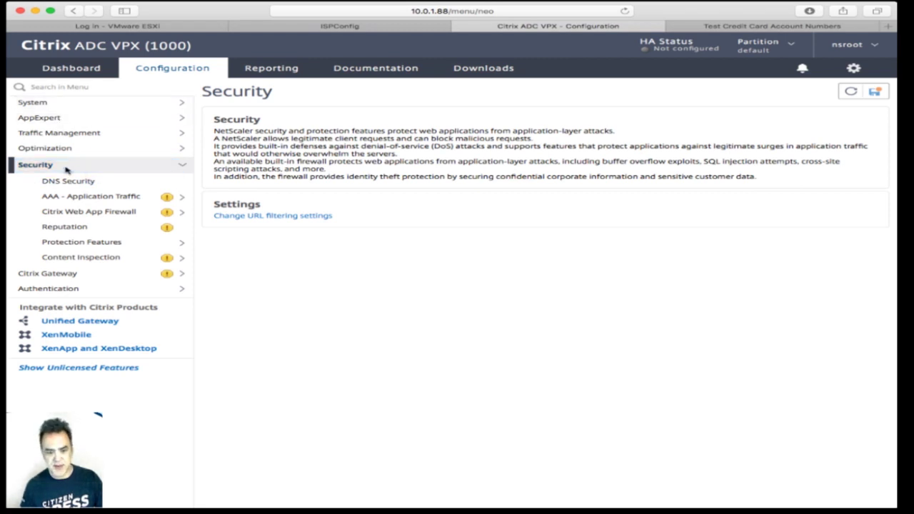
click(39, 164)
click(35, 165)
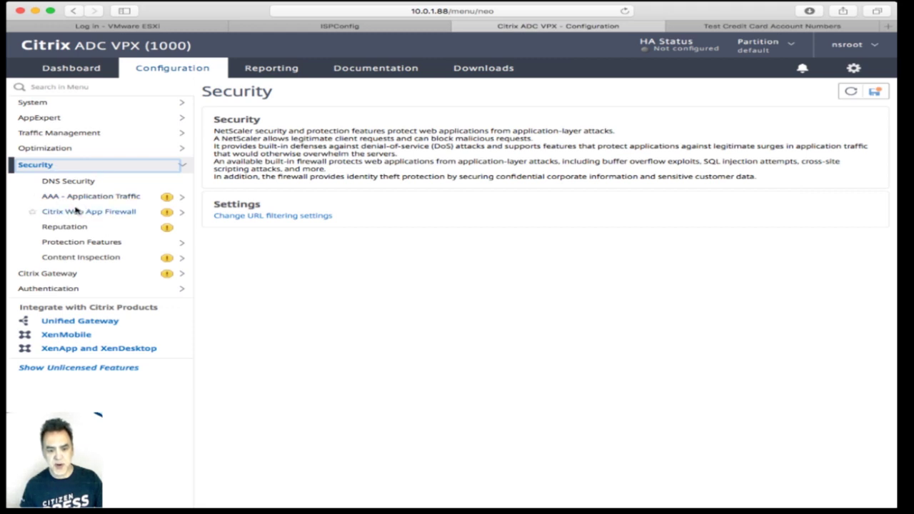
click(168, 215)
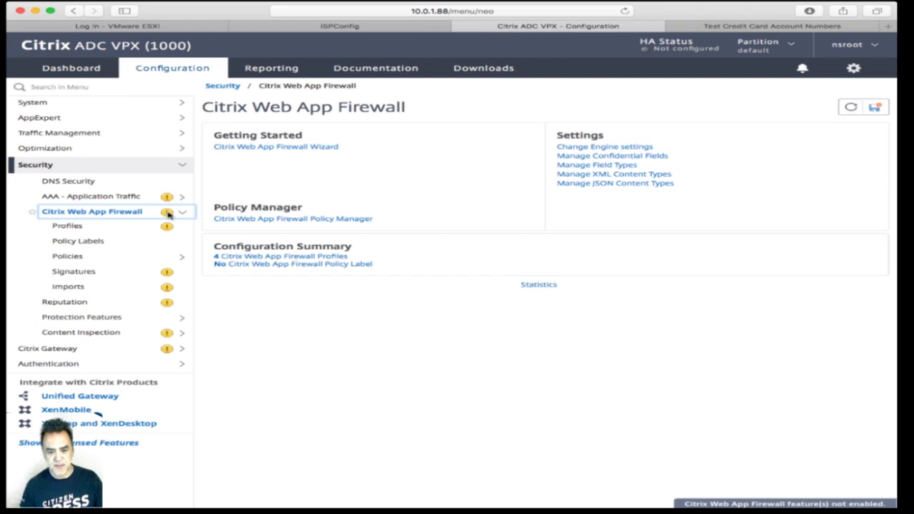
click(169, 214)
click(168, 214)
right_click(169, 214)
mouse_move(166, 213)
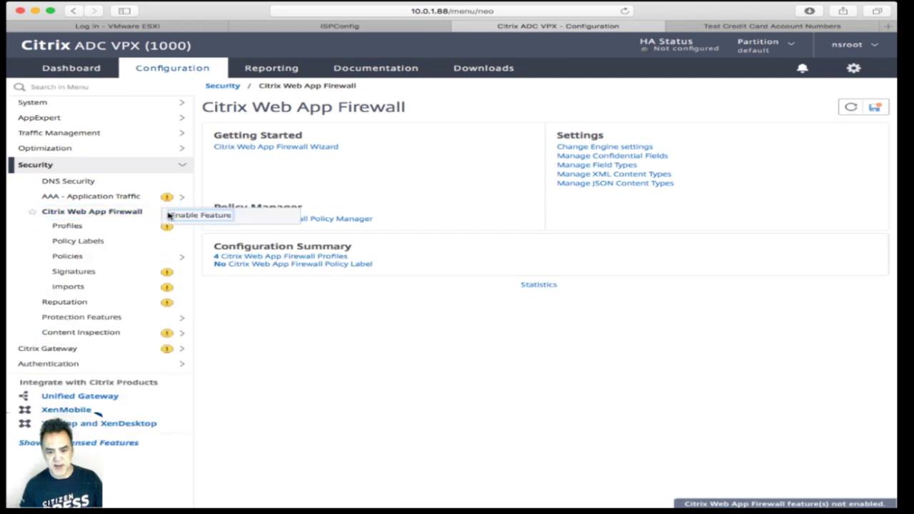
click(189, 216)
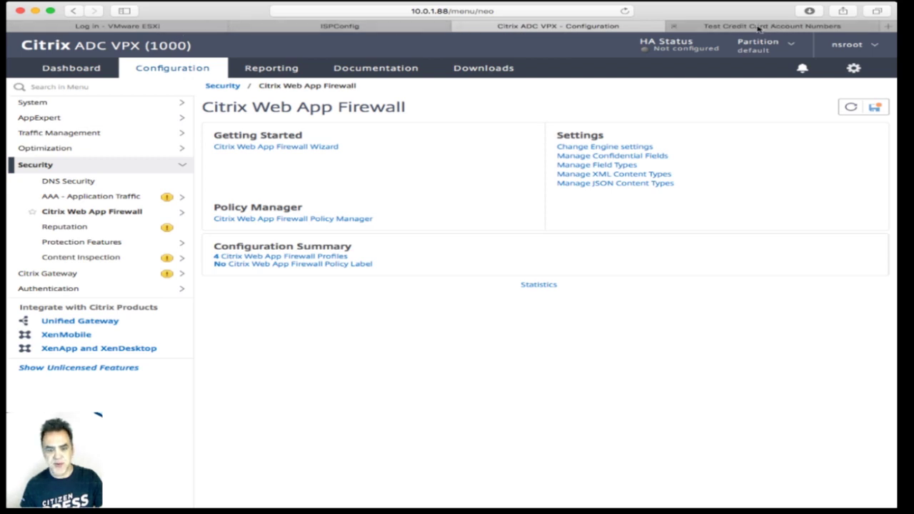
click(758, 27)
click(371, 15)
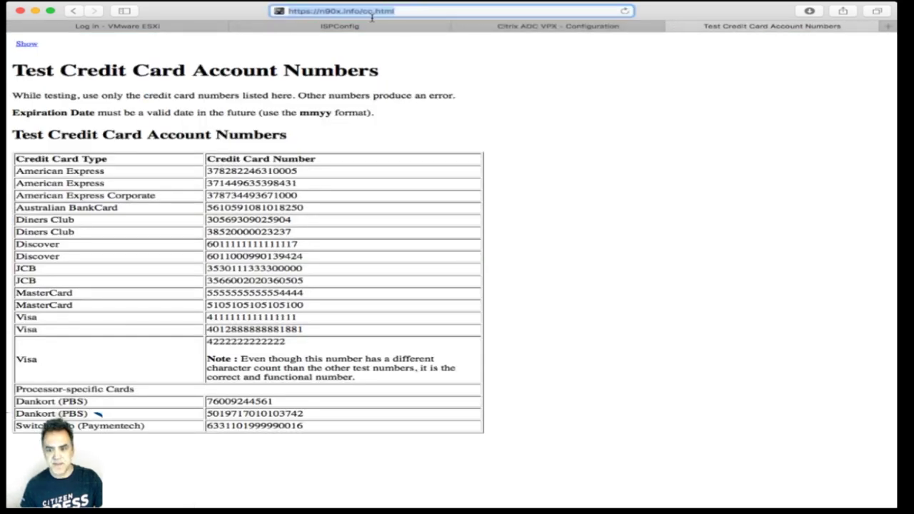
drag(359, 14, 441, 19)
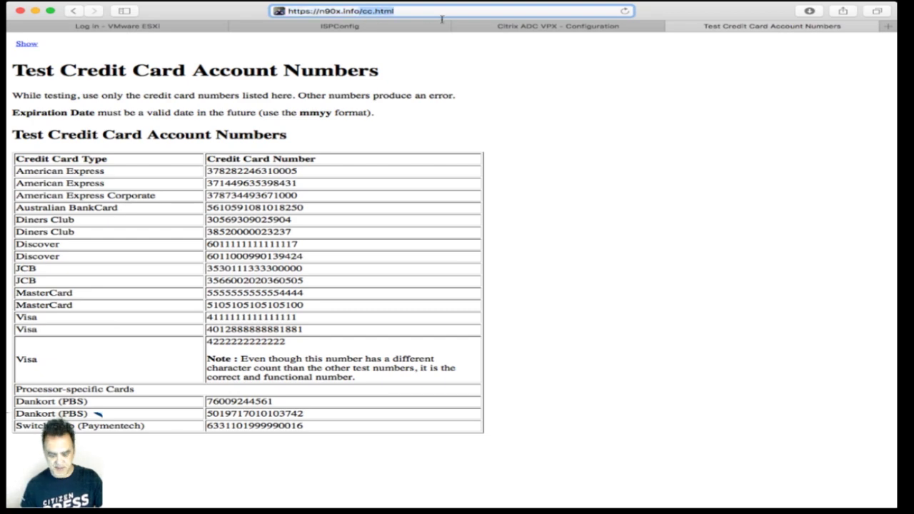
key(BackSpace)
key(Return)
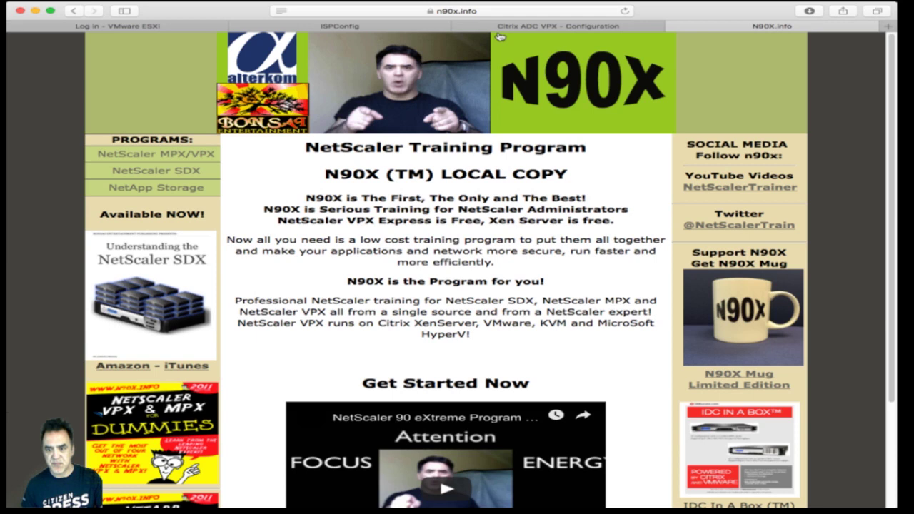
click(425, 13)
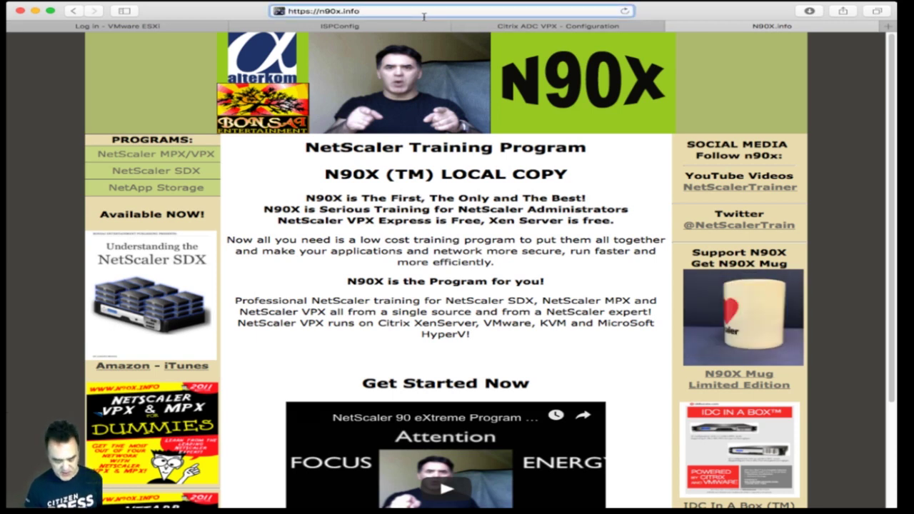
text(/cc.html)
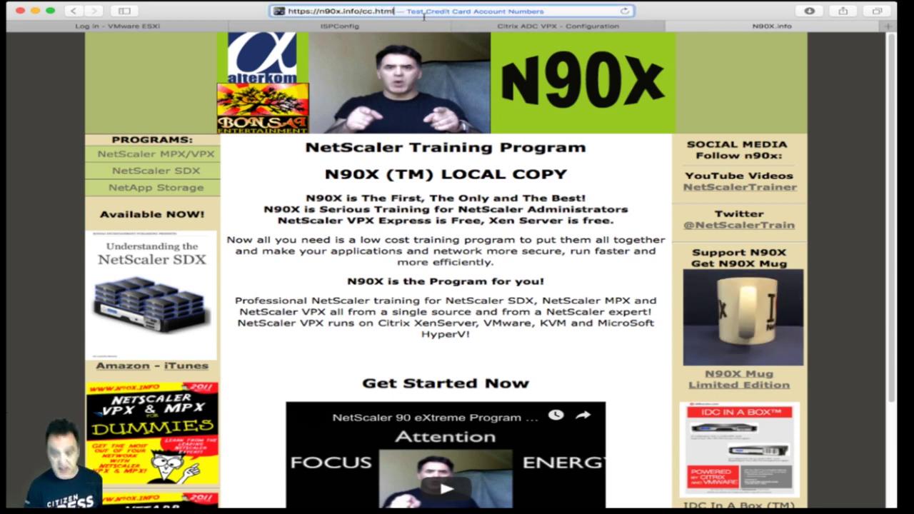
key(Return)
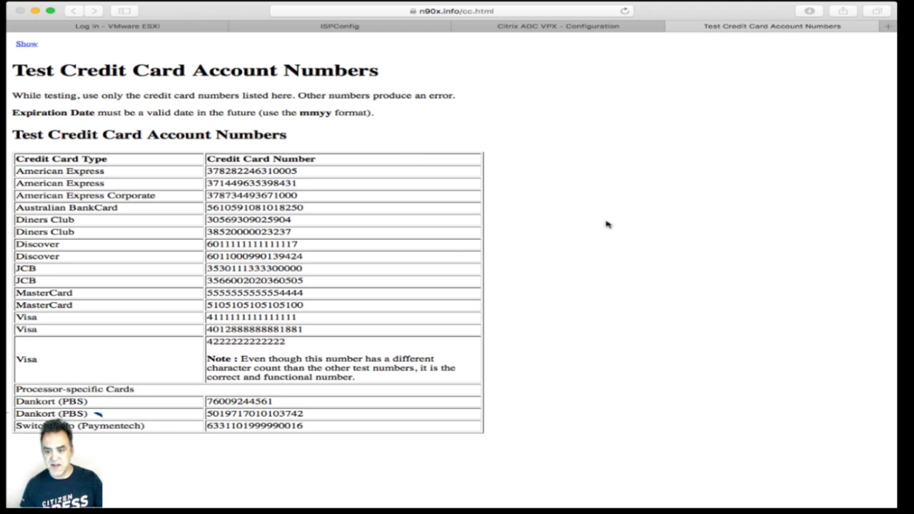
click(525, 26)
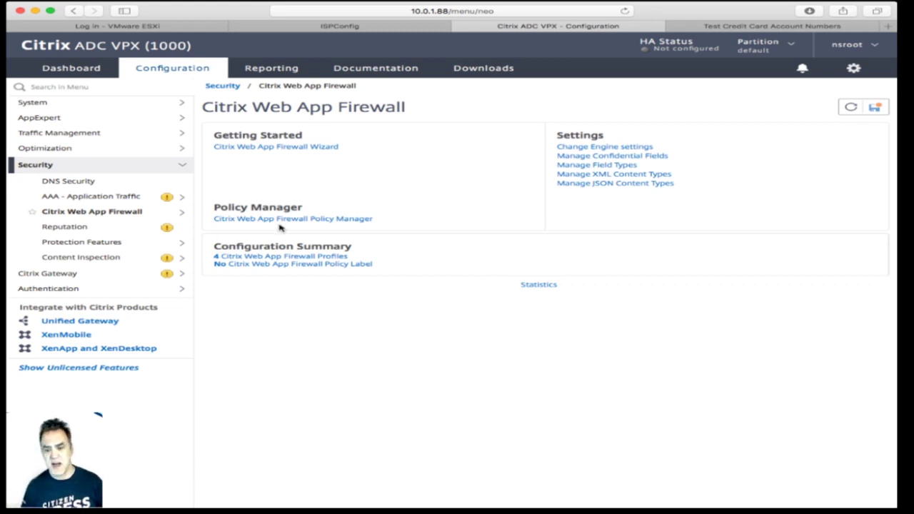
Step: Start the Web App Firewall wizard, name it 'waf_cc_xout', and keep rule 'true'
click(272, 149)
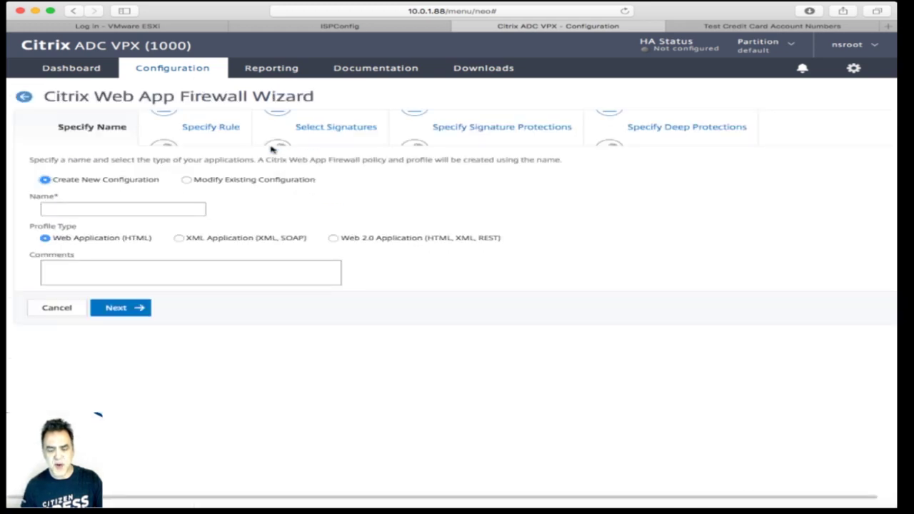
click(71, 214)
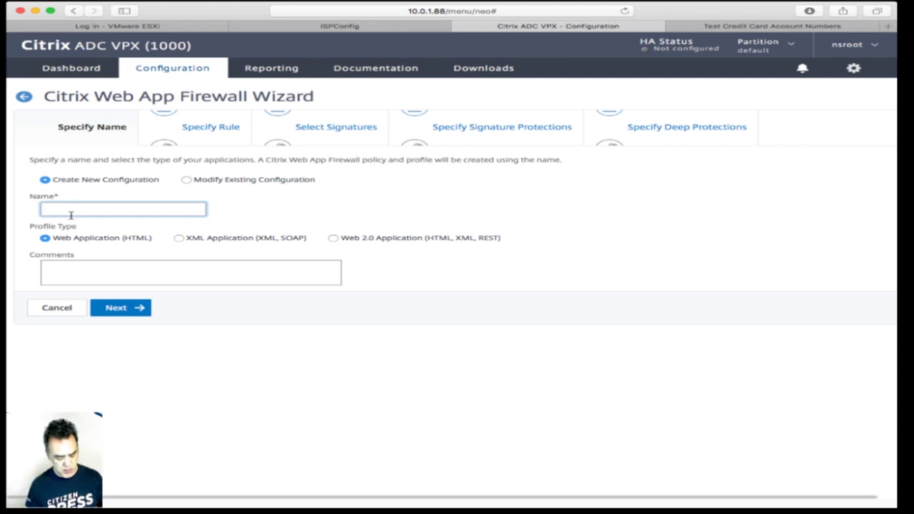
text(waf)
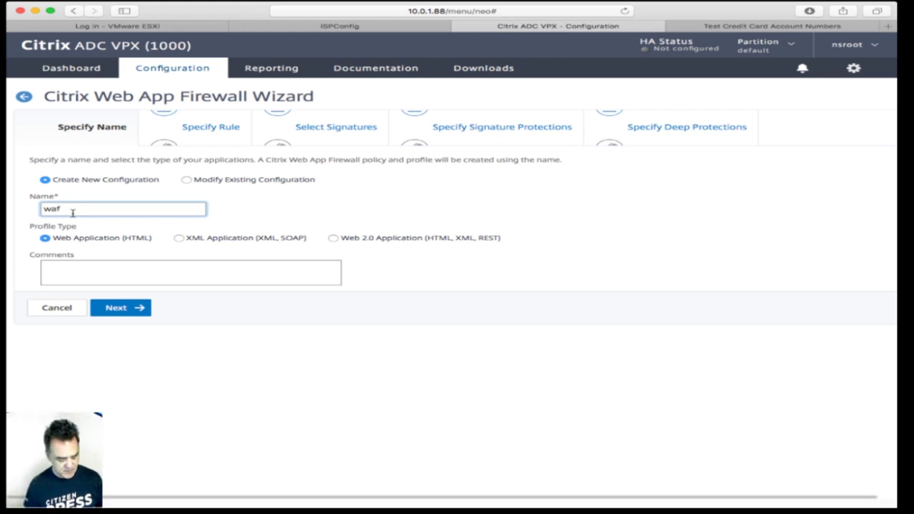
text(_cc)
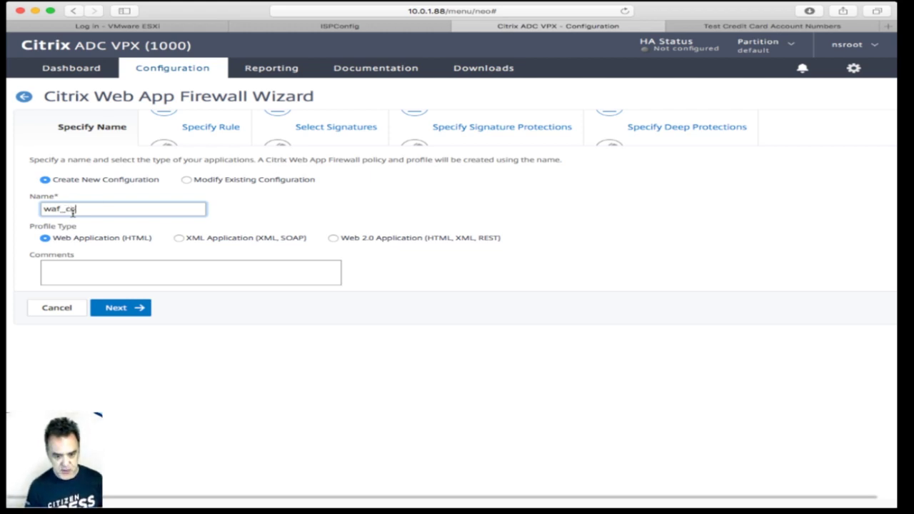
text(_)
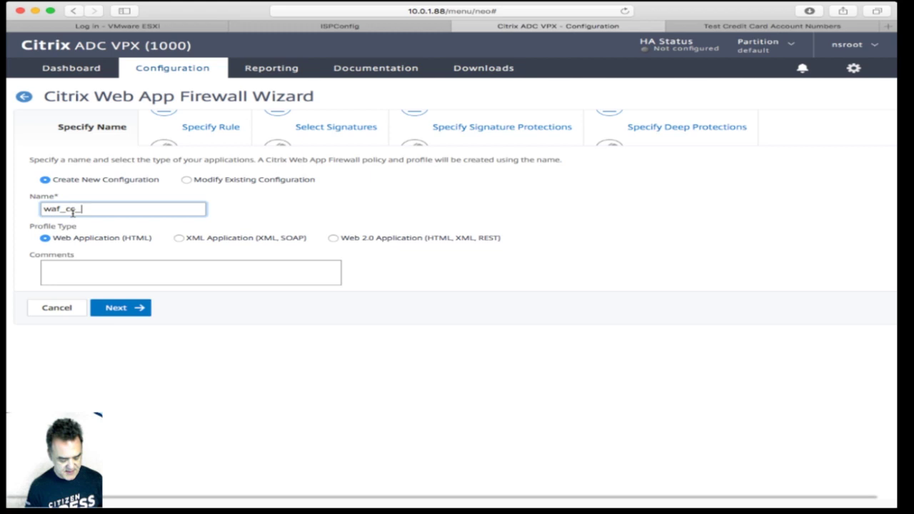
text(xout)
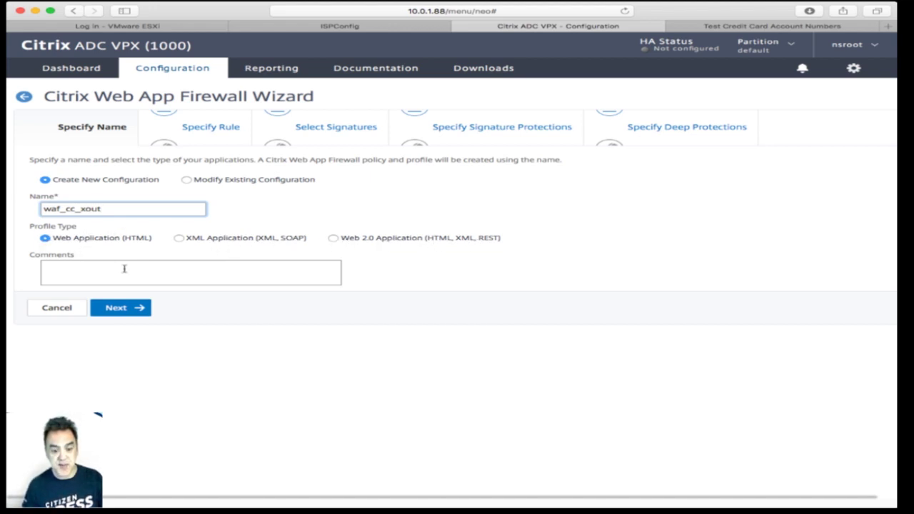
click(124, 308)
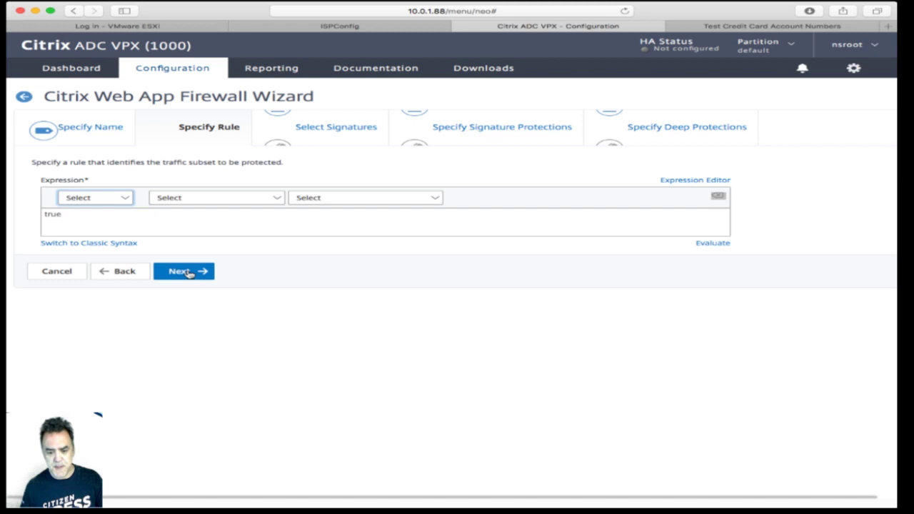
Step: Skip past signature steps to Deep Protections and bring up Credit Card actions
click(188, 273)
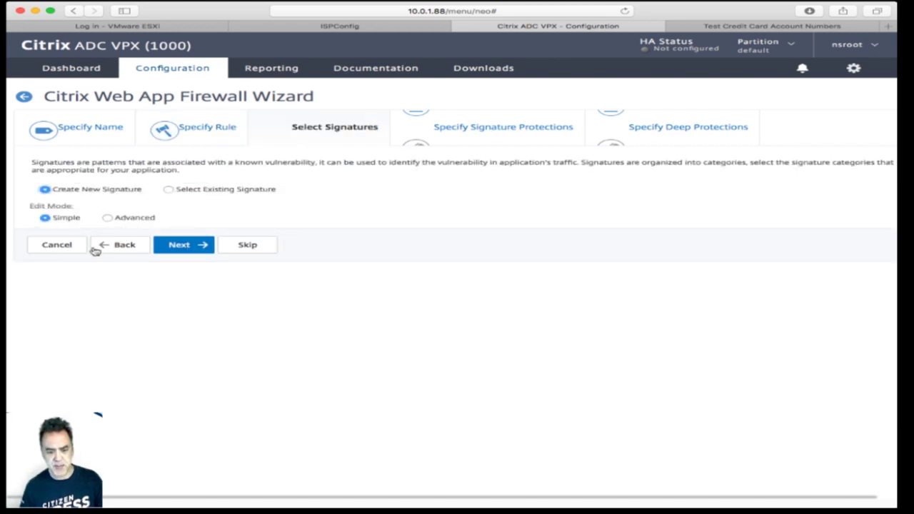
click(183, 246)
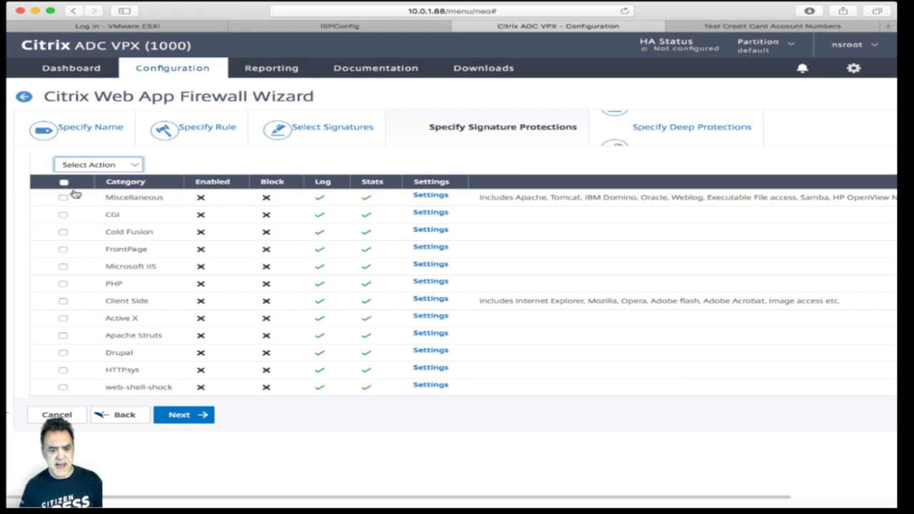
click(190, 418)
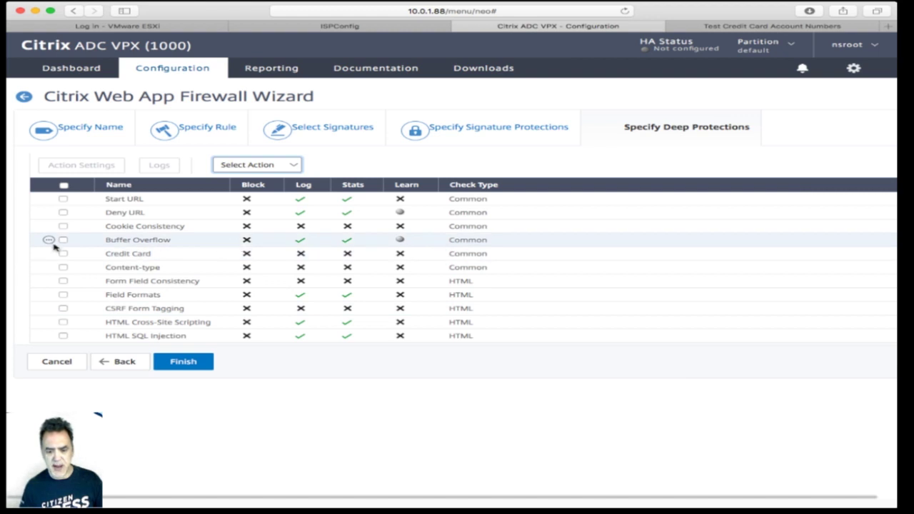
mouse_move(127, 253)
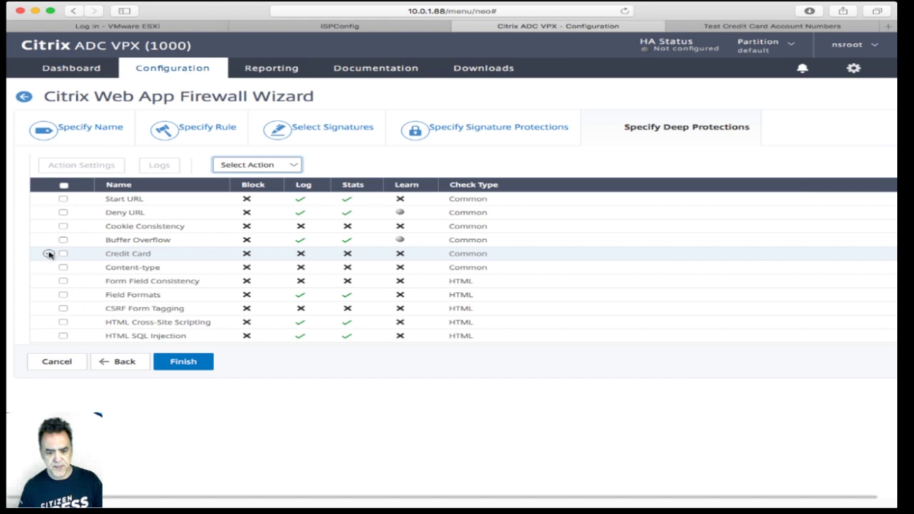
click(50, 256)
Step: Set the Credit Card check to X-Out and Log for all six card types
click(65, 257)
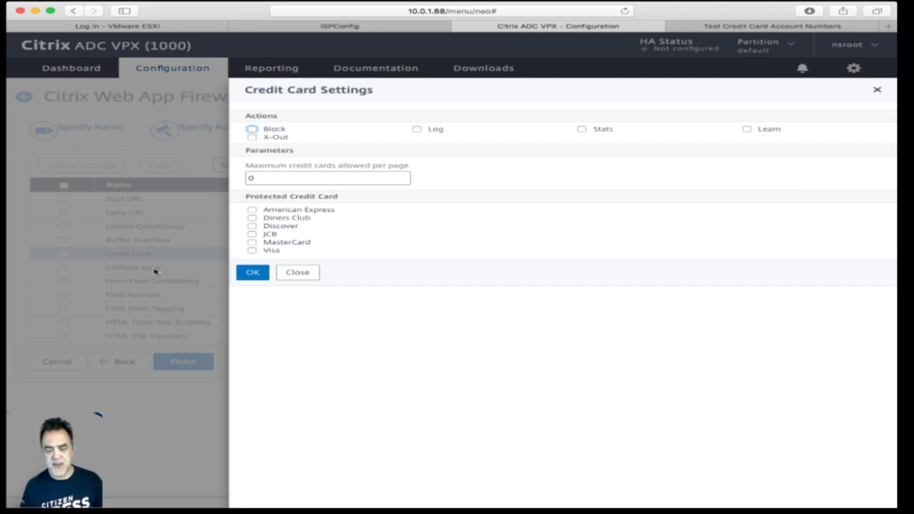
click(252, 137)
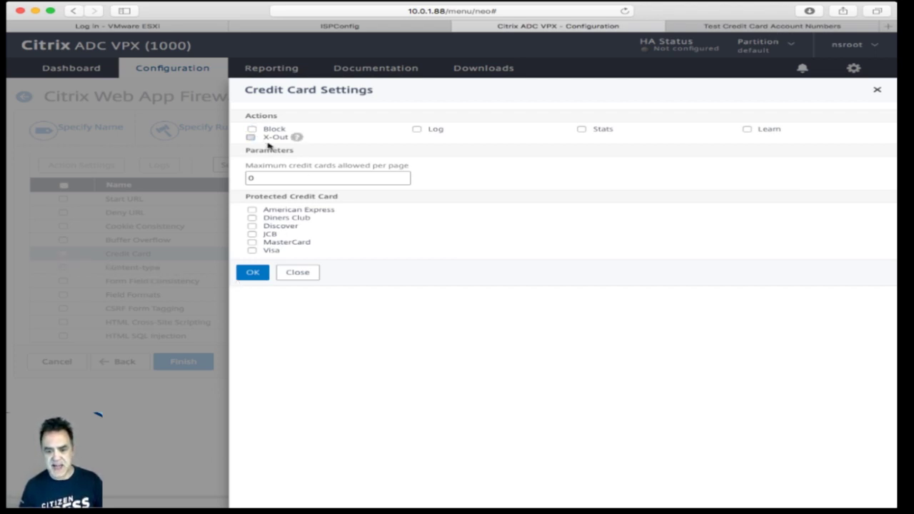
click(417, 130)
click(251, 210)
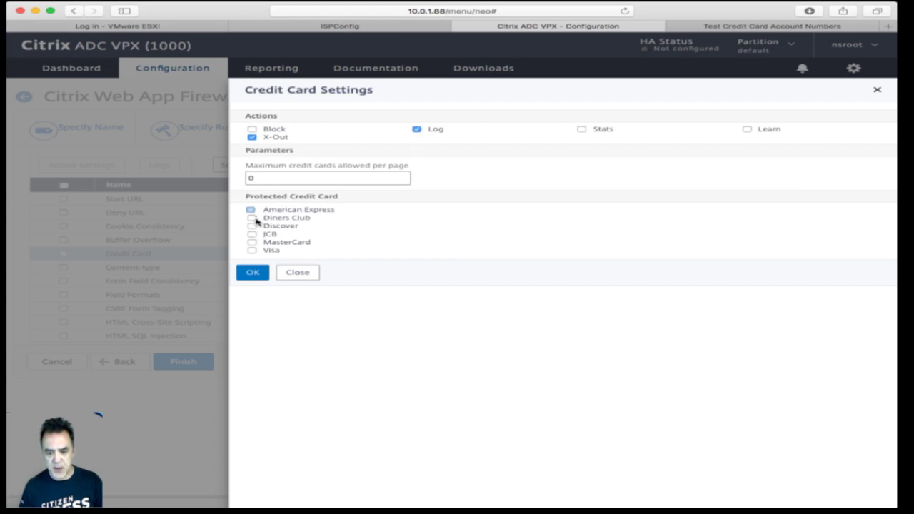
click(251, 217)
click(251, 234)
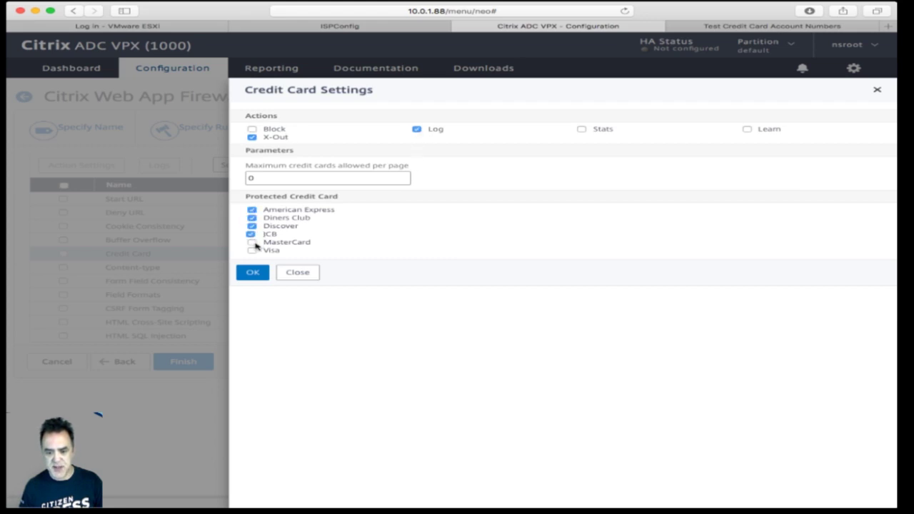
click(251, 242)
click(251, 251)
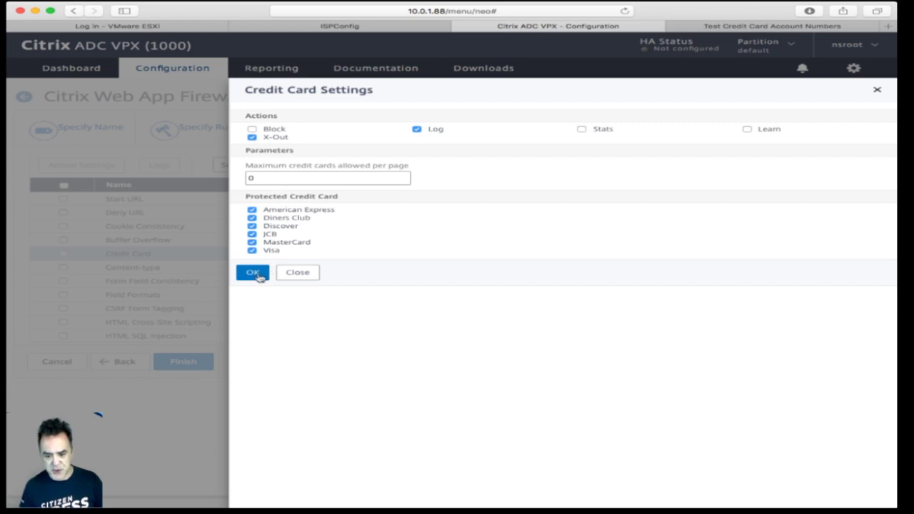
click(253, 273)
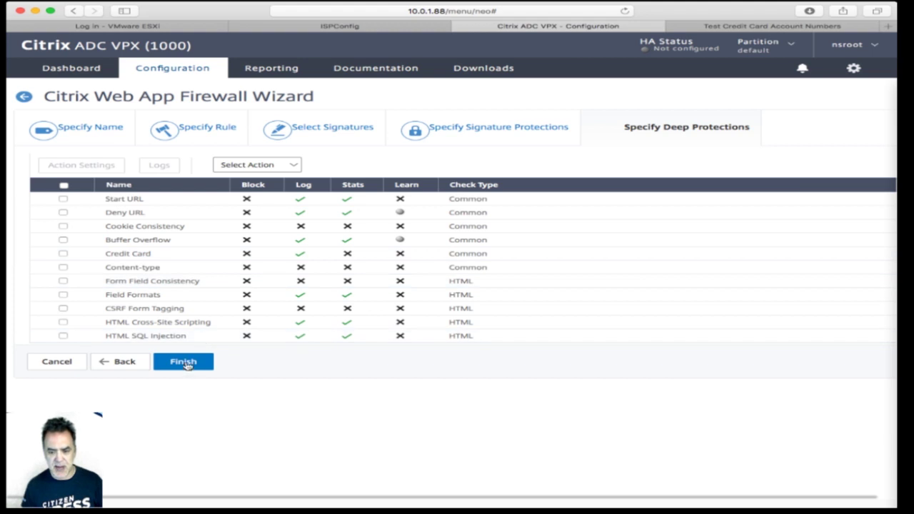
Step: Finish the wizard and target the Content Switching virtual server cs_websites in Policy Manager
click(184, 363)
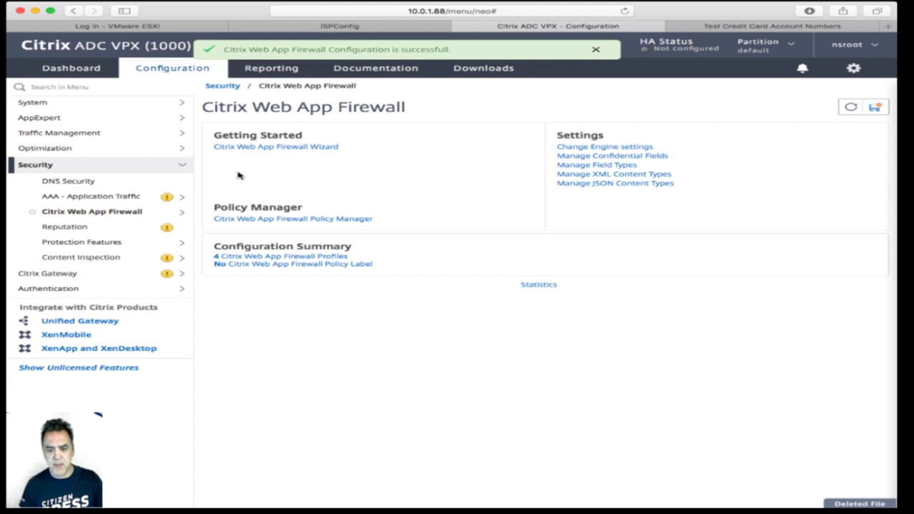
click(285, 218)
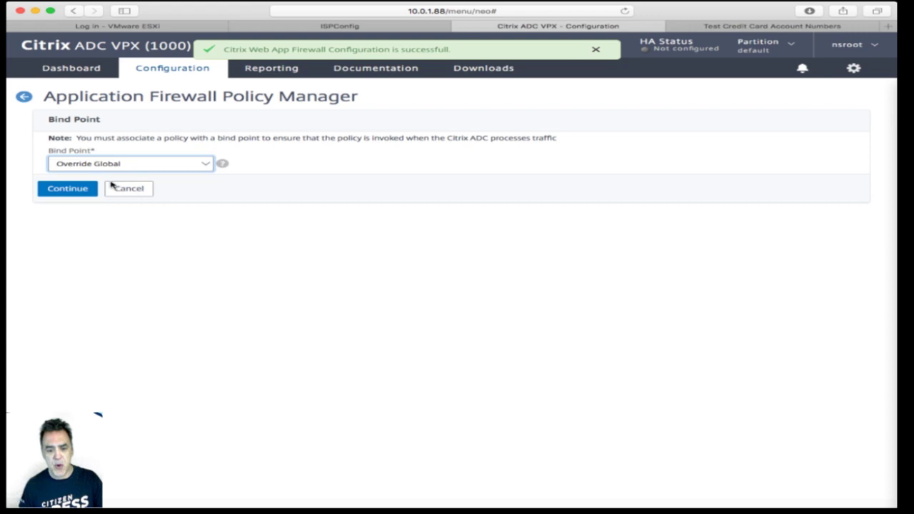
key(Down)
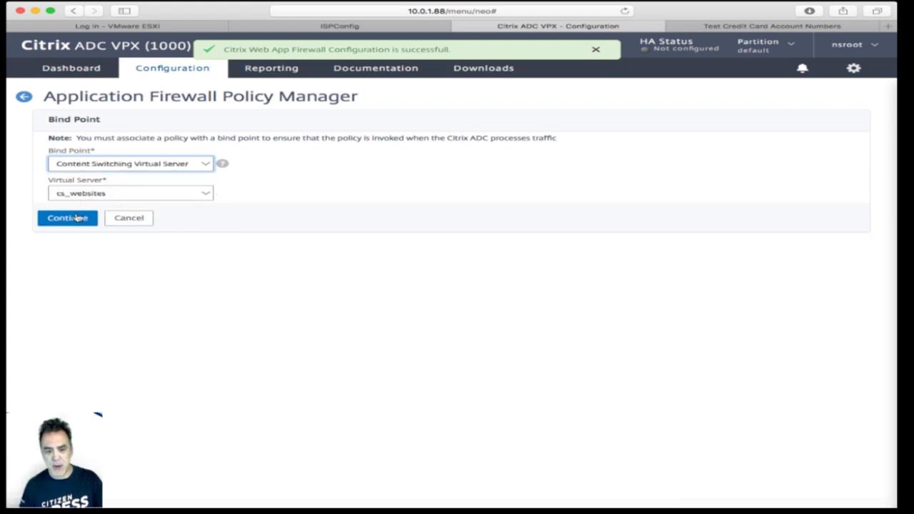
click(74, 217)
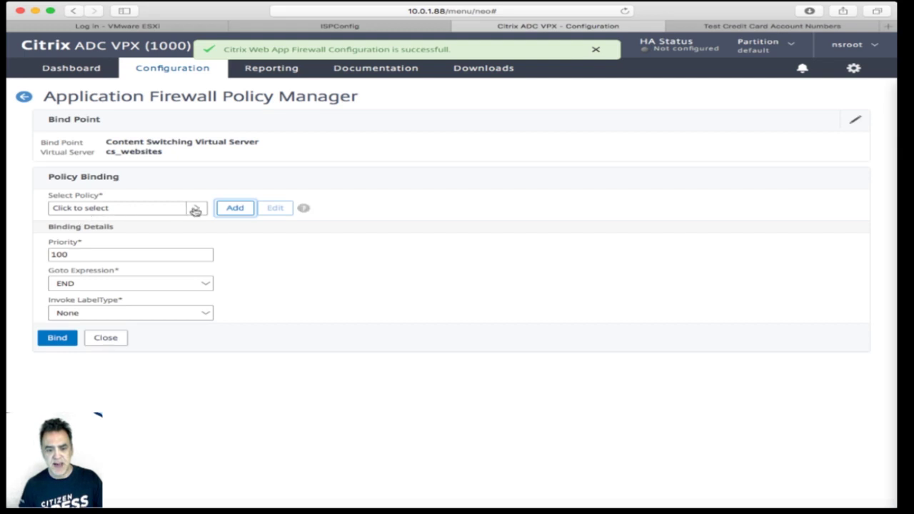
Step: Bind policy waf_cc_xout to cs_websites at priority 100 and close Policy Manager
click(196, 208)
click(262, 168)
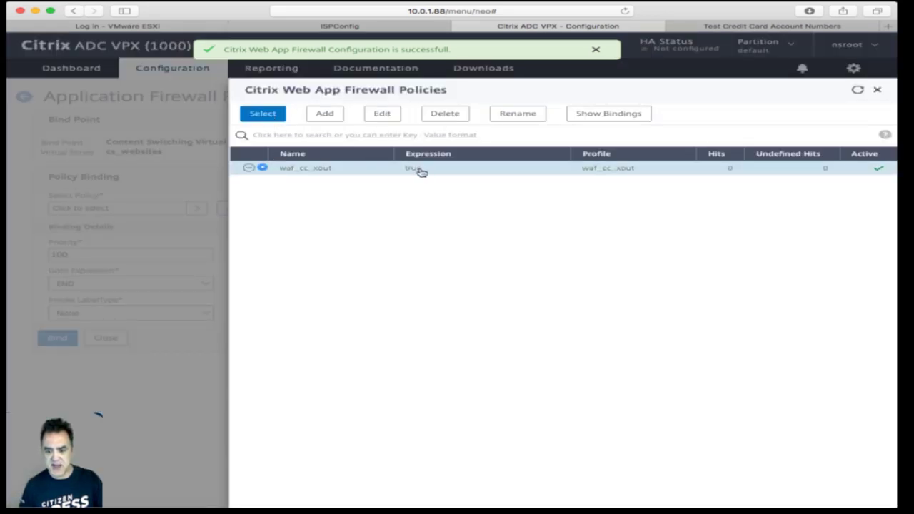
mouse_move(312, 168)
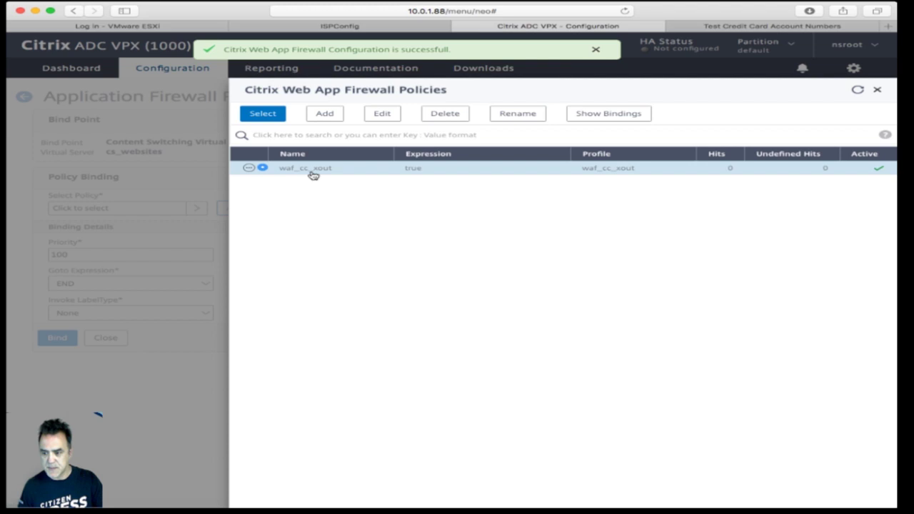
click(265, 113)
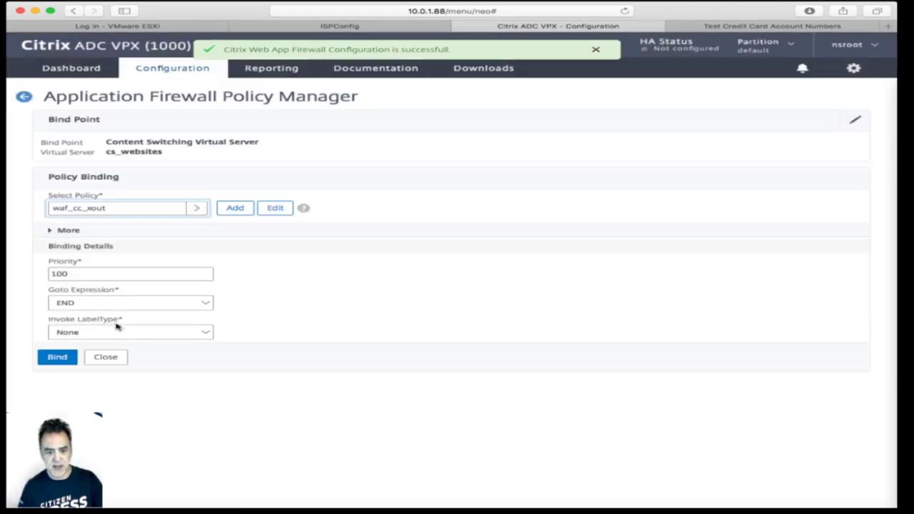
mouse_move(131, 273)
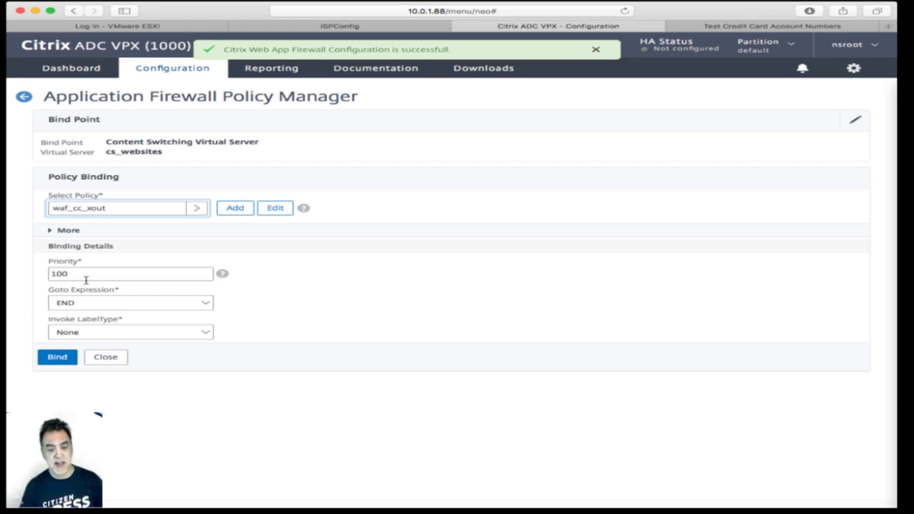
click(57, 358)
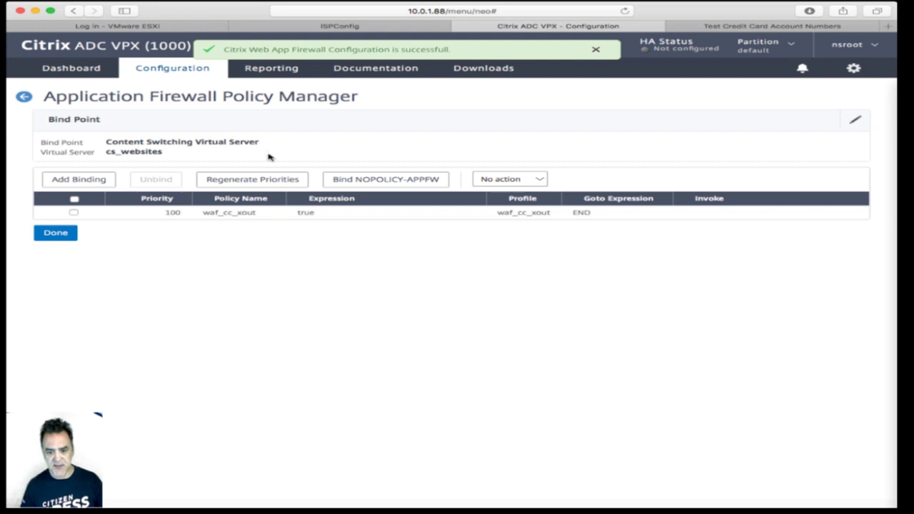
click(56, 234)
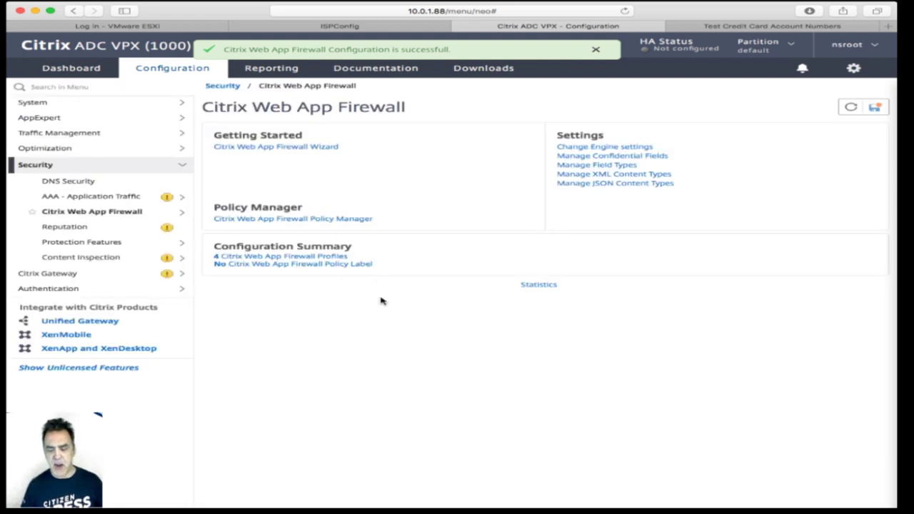
click(596, 50)
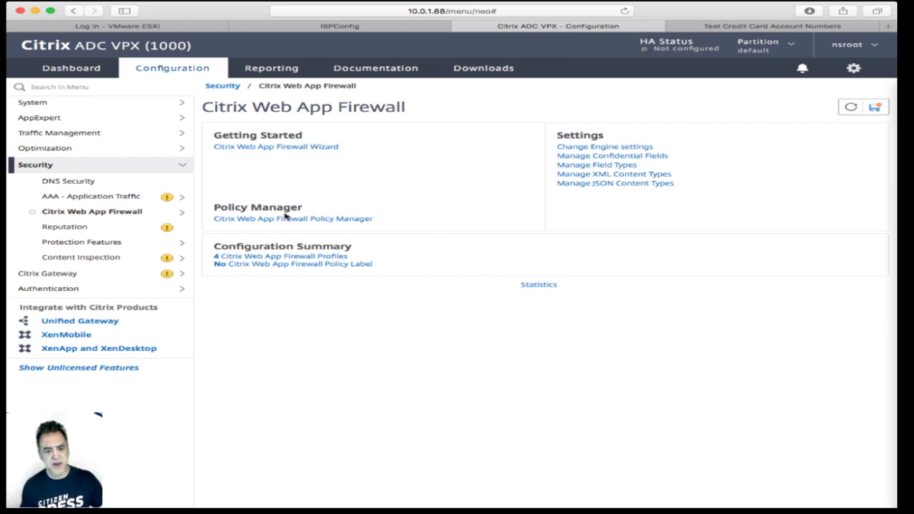
Step: Reload the Test Credit Card Account Numbers page in Safari to confirm masked numbers
click(744, 27)
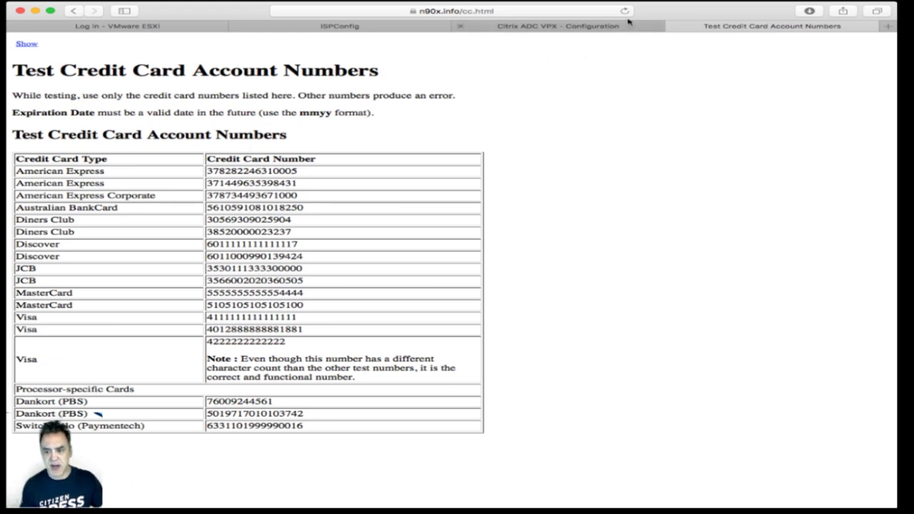
click(624, 11)
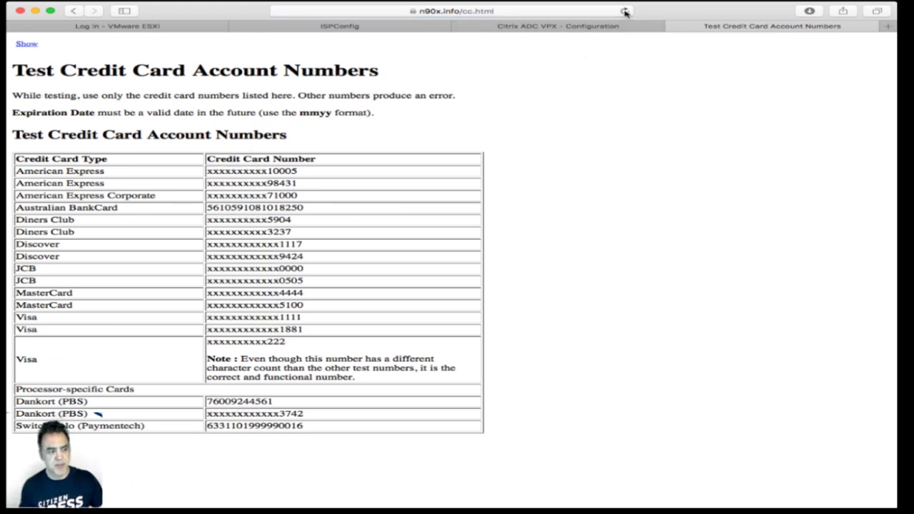